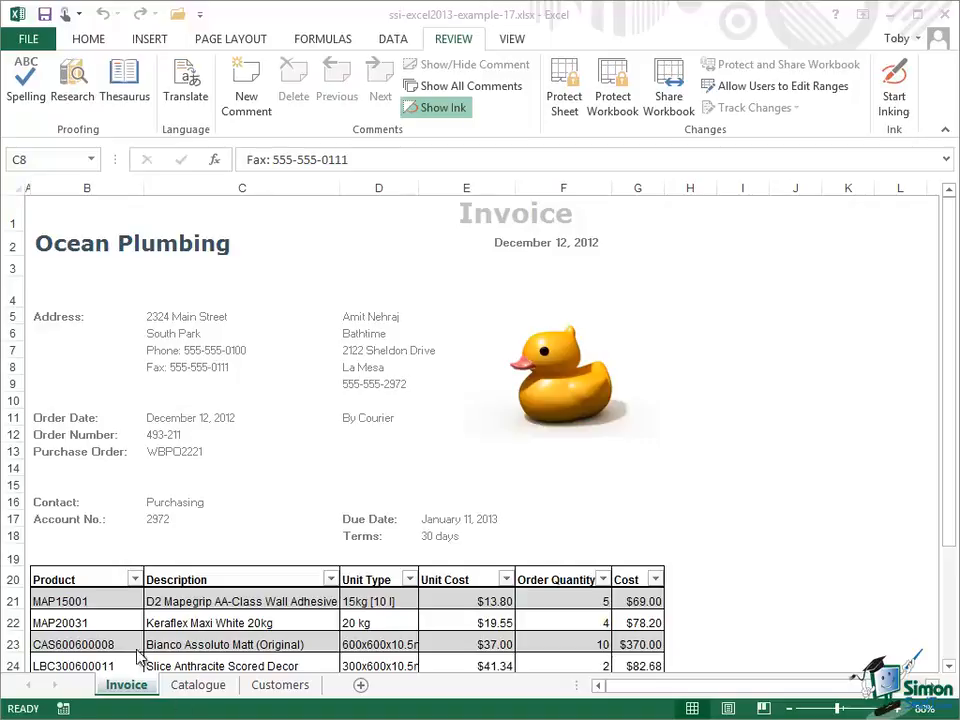
- Examine the VLOOKUP formula in the customer phone cell D9 and the account number cell C17 it refers to
left_click(195, 377)
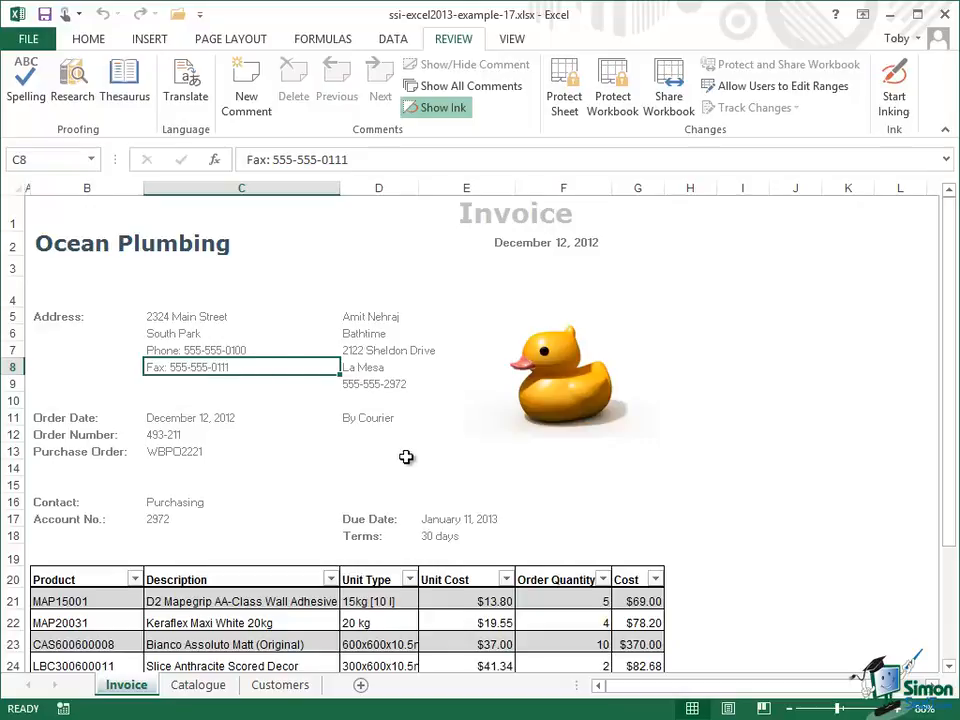
left_click(384, 386)
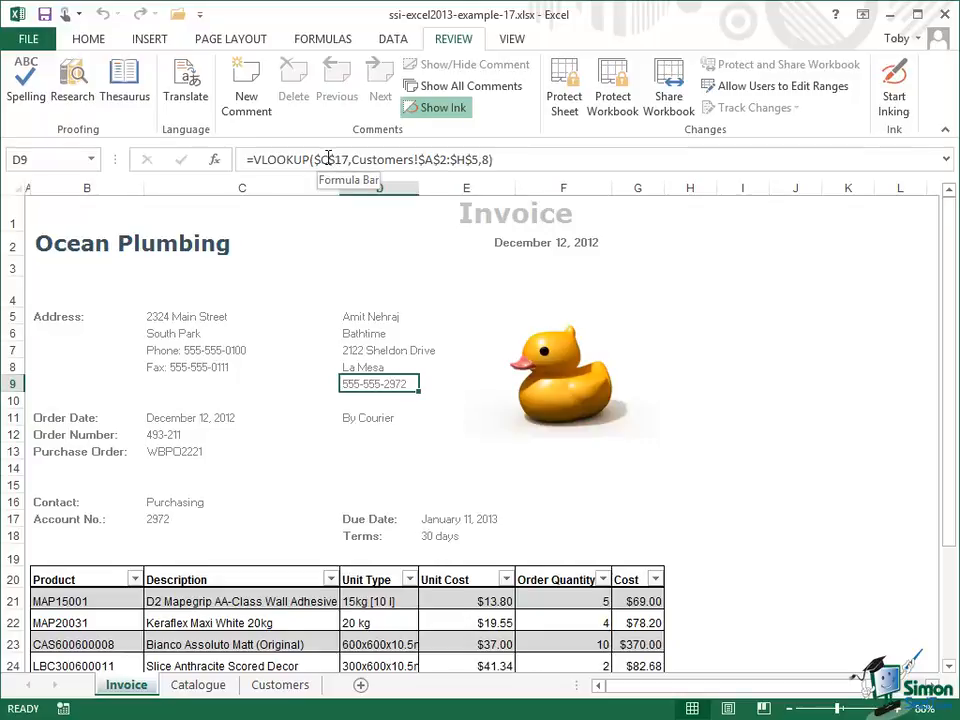
left_click(164, 519)
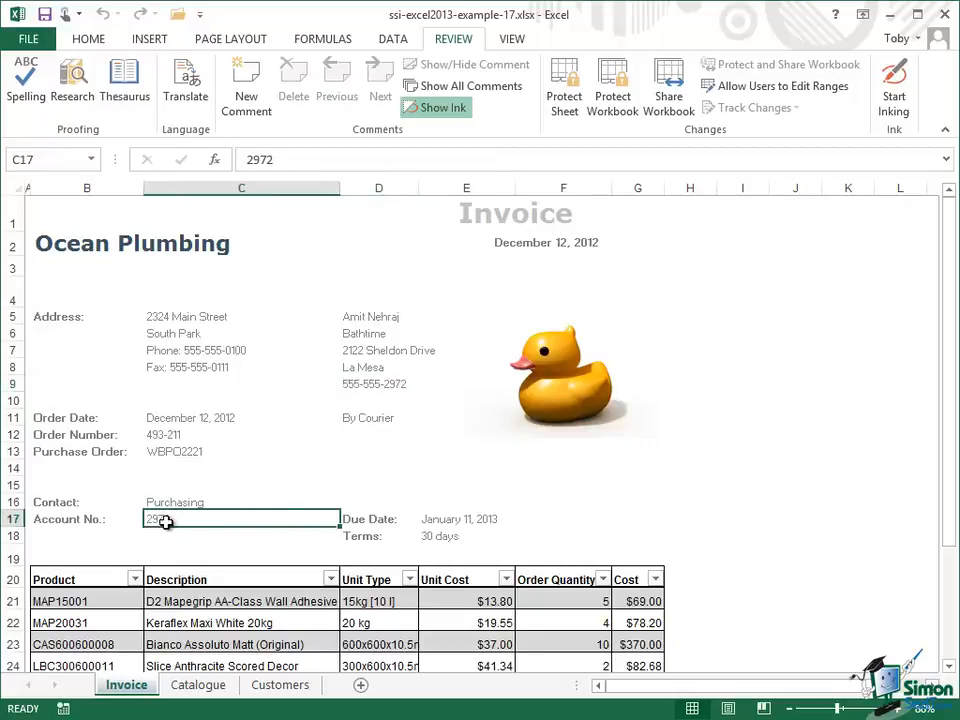
left_click(380, 386)
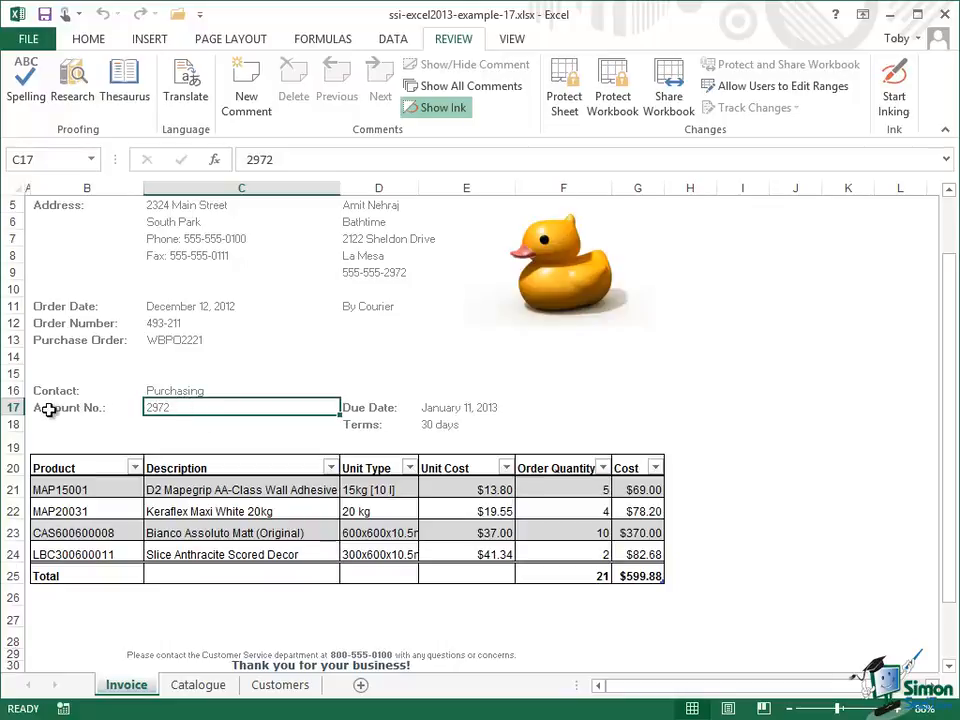
- Unlock the account number cell C17 by turning off Locked in its cell protection format
right_click(231, 410)
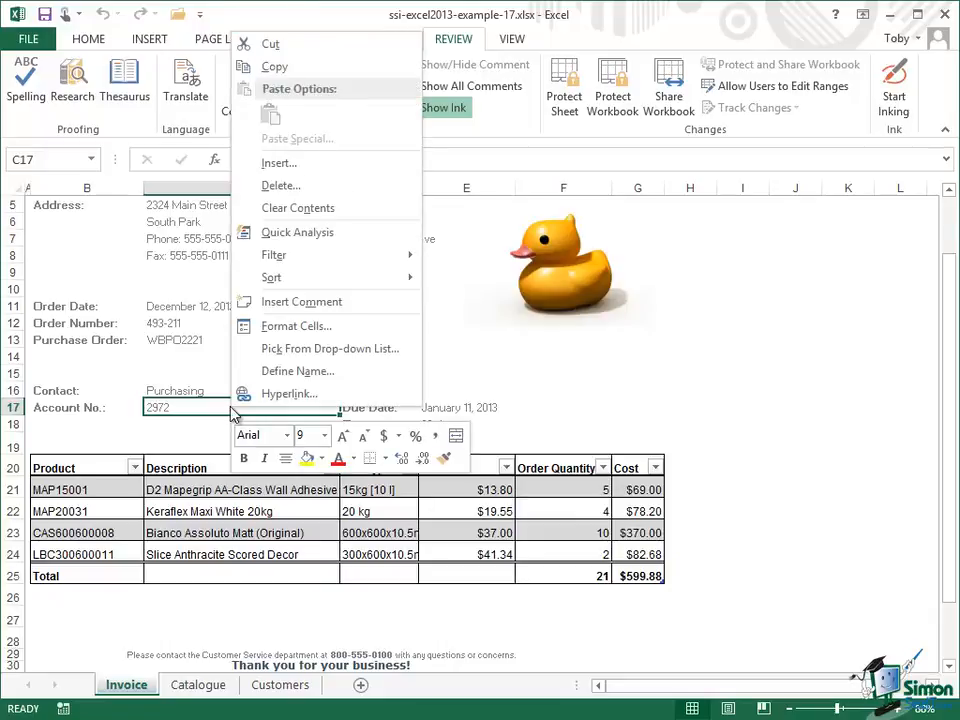
left_click(299, 328)
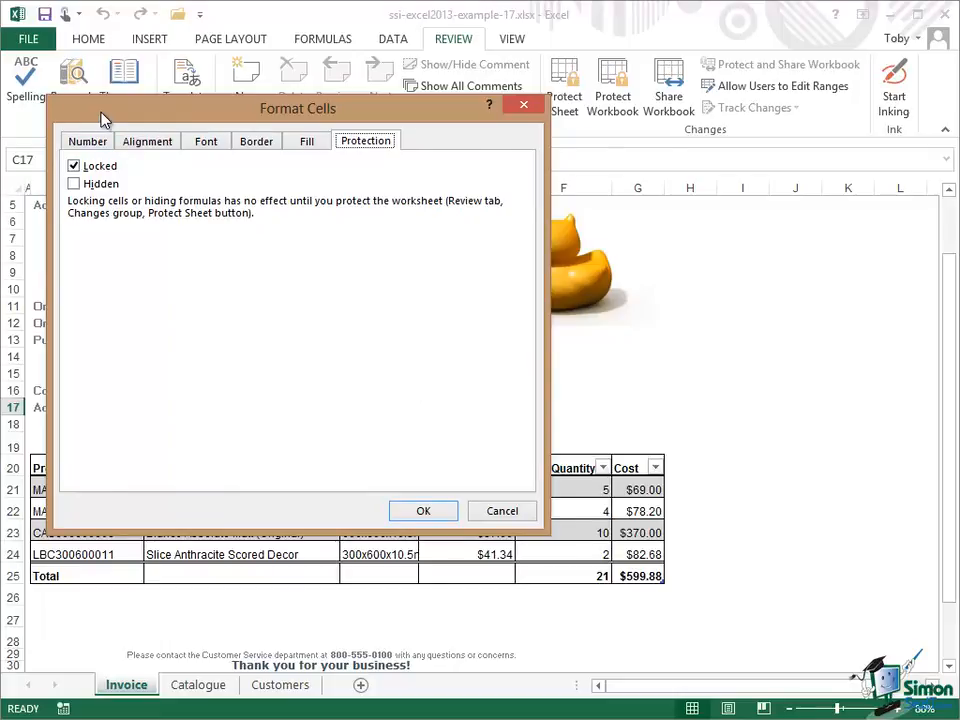
left_click_drag(98, 118, 309, 113)
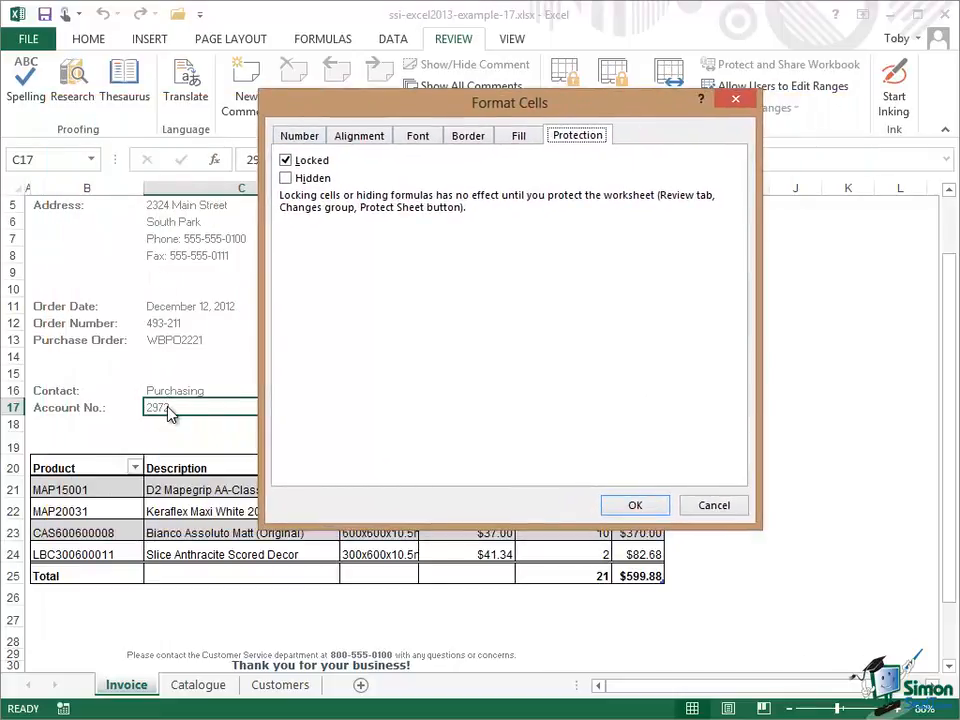
left_click(286, 161)
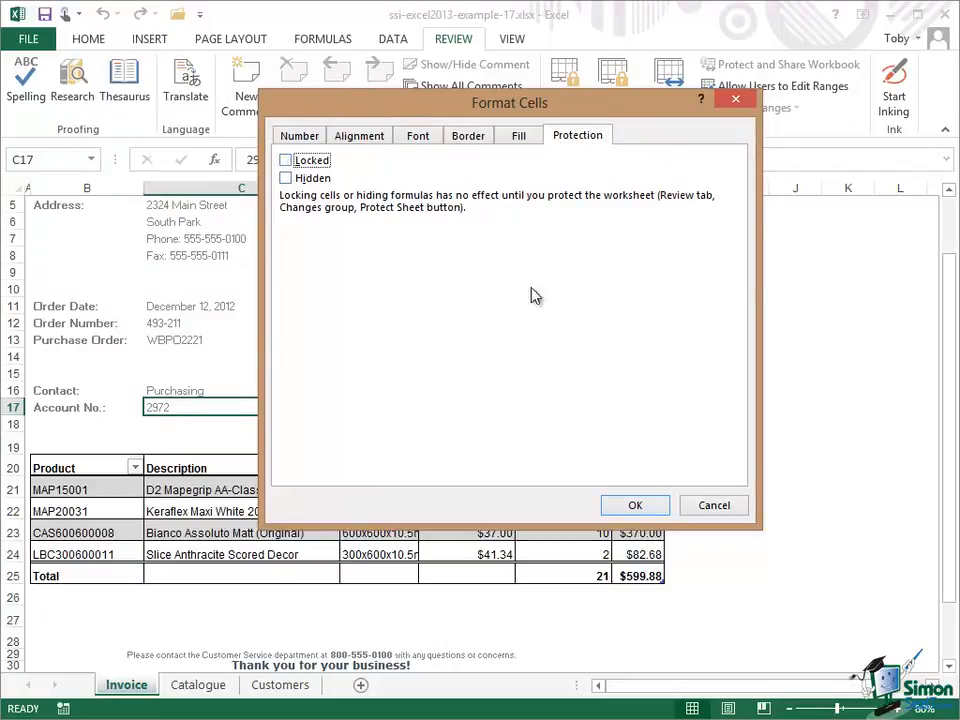
left_click(626, 510)
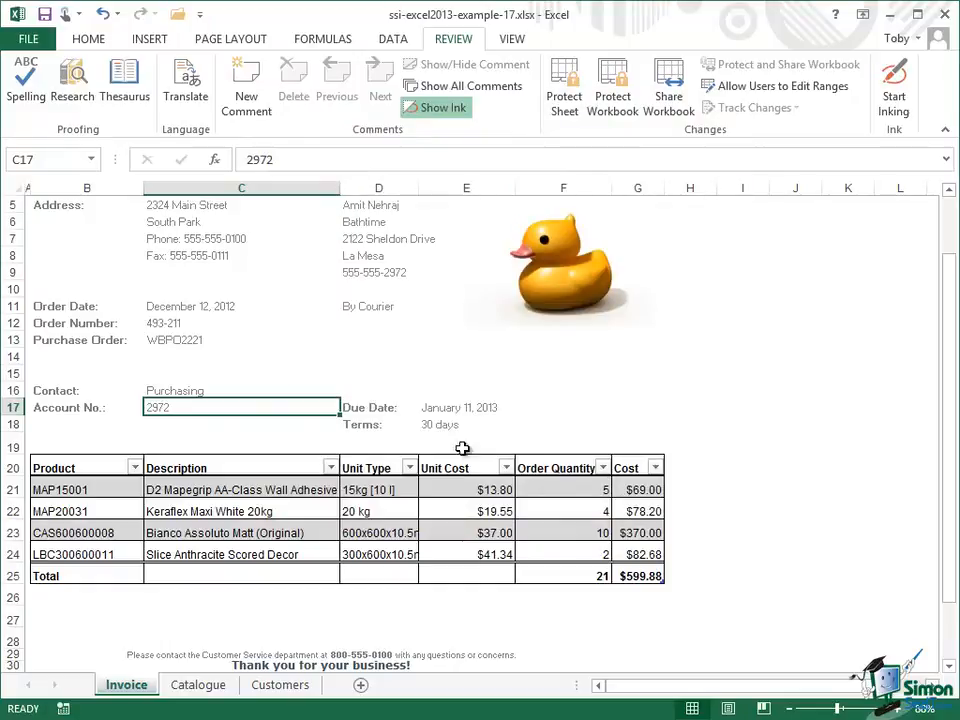
- Switch the Lock Cell setting of the customer phone cell D9 off and on again
left_click(372, 273)
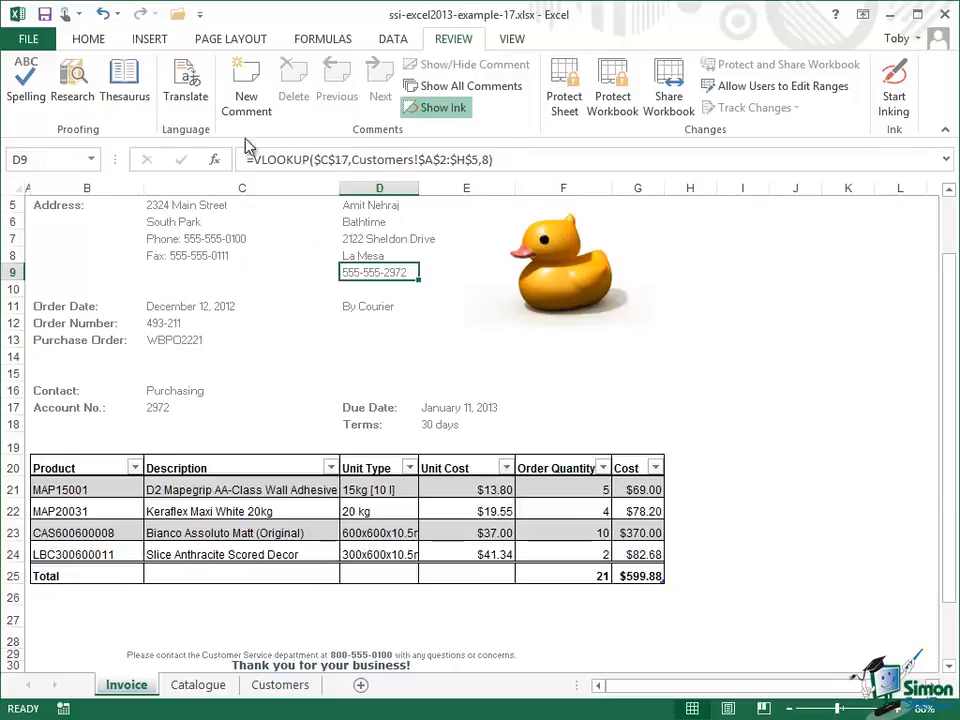
left_click(92, 40)
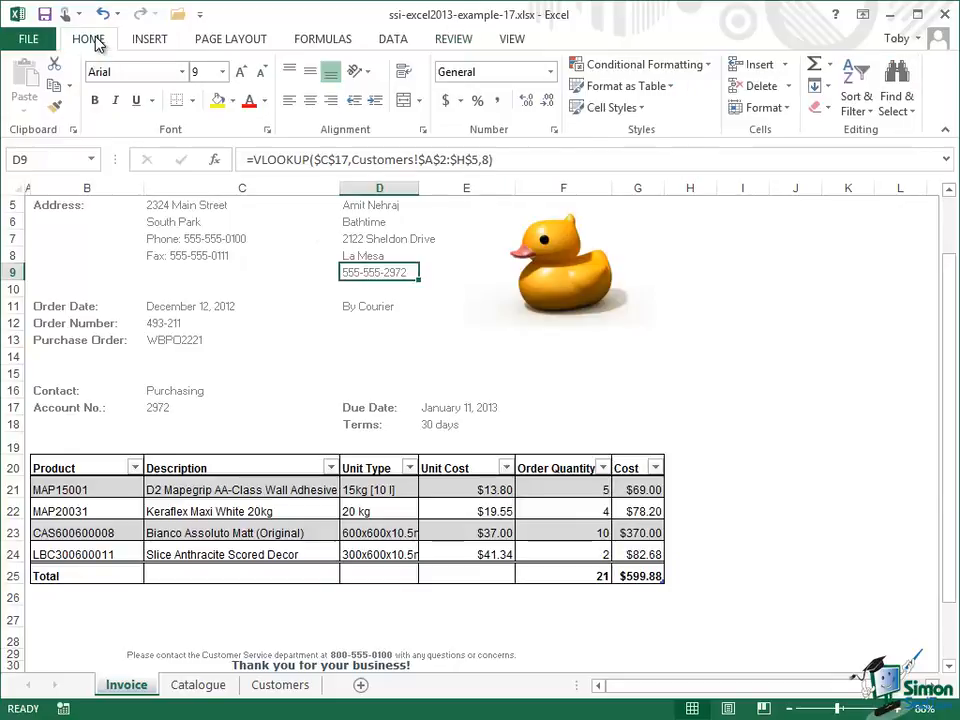
left_click(787, 108)
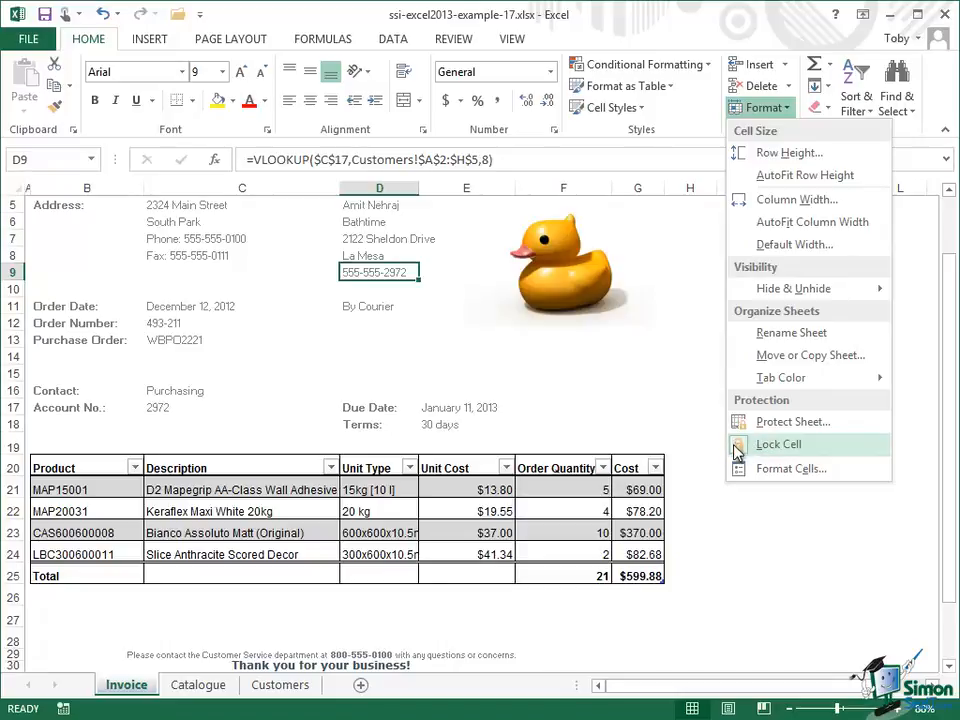
left_click(802, 446)
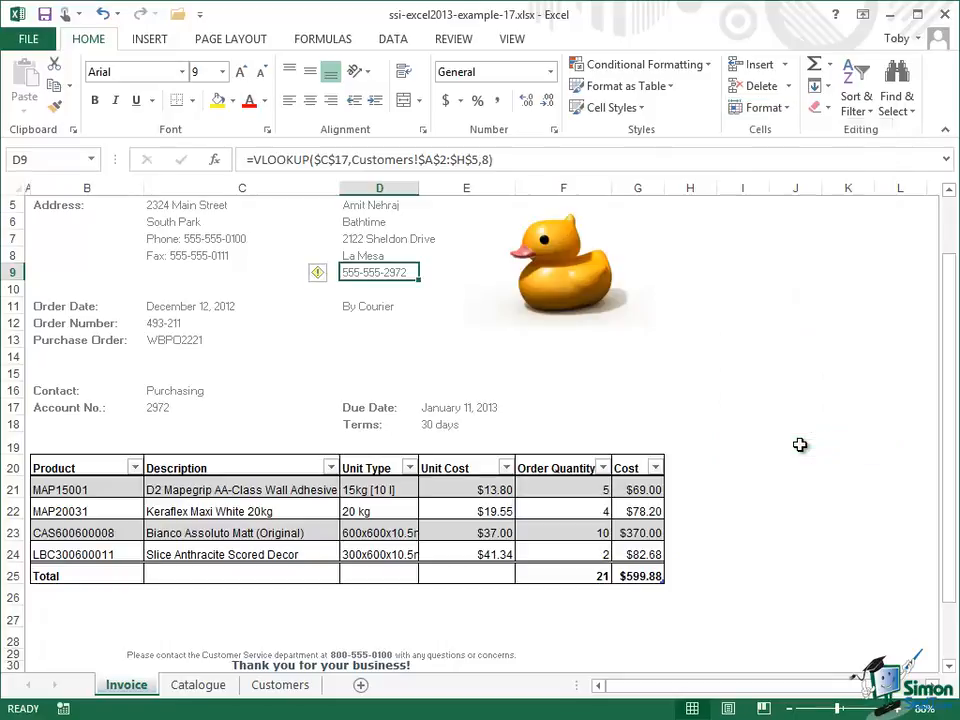
left_click(787, 111)
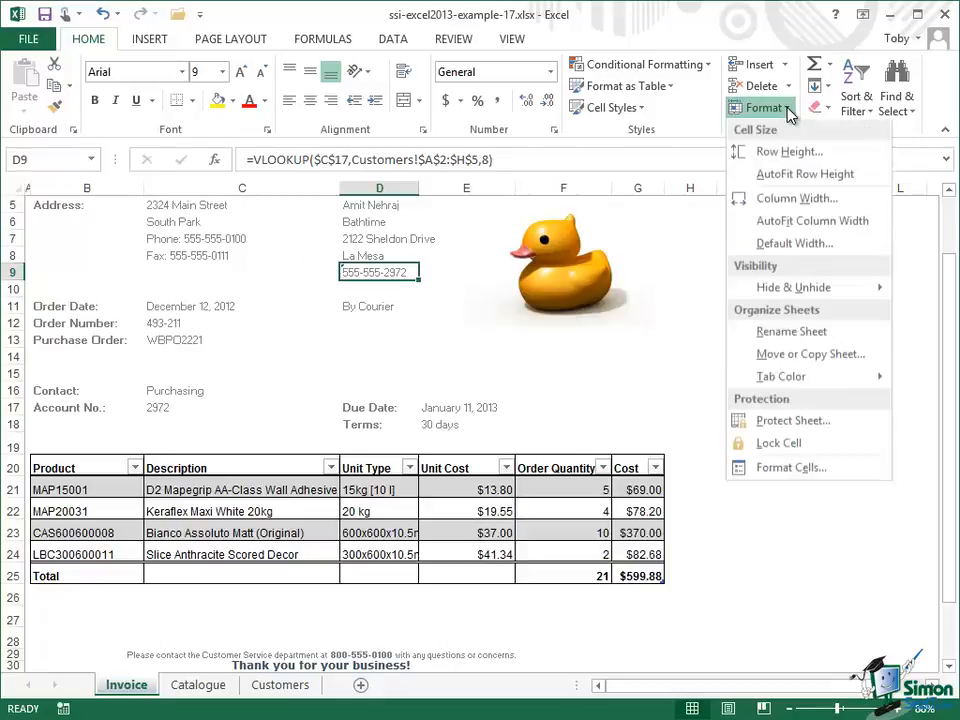
left_click(795, 444)
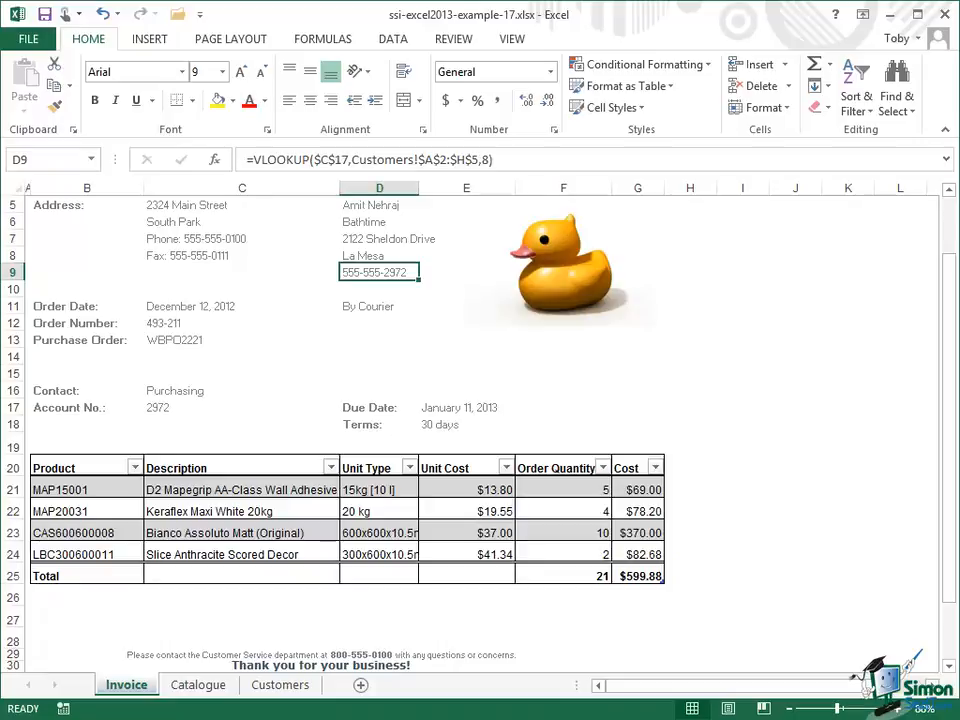
- Protect the Invoice sheet without a password, disallowing Select locked cells and allowing only Select unlocked cells
left_click(455, 40)
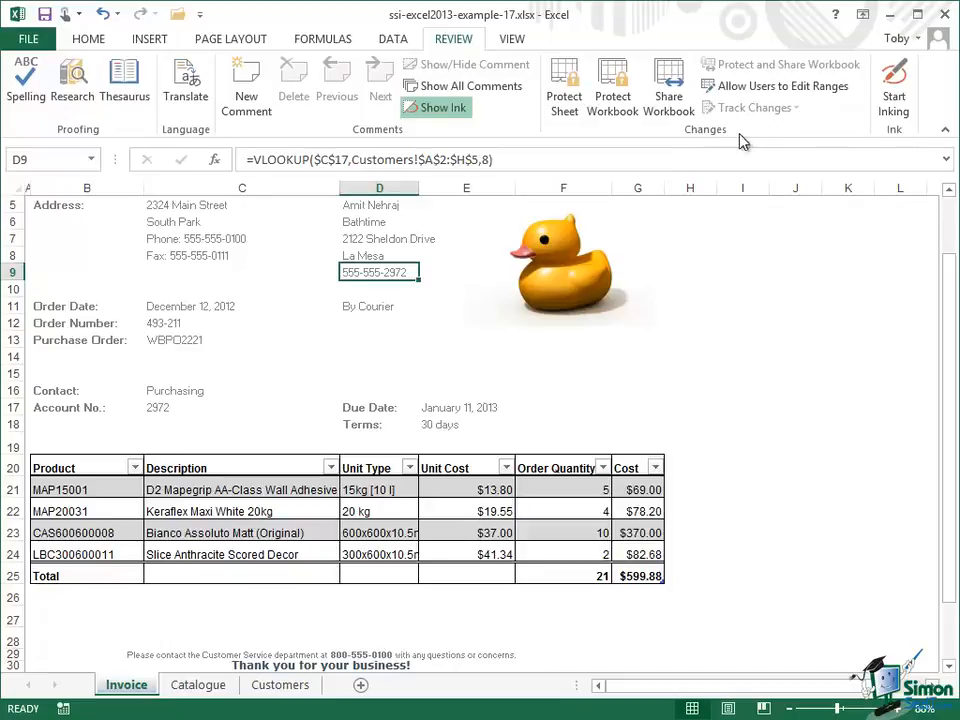
left_click(562, 84)
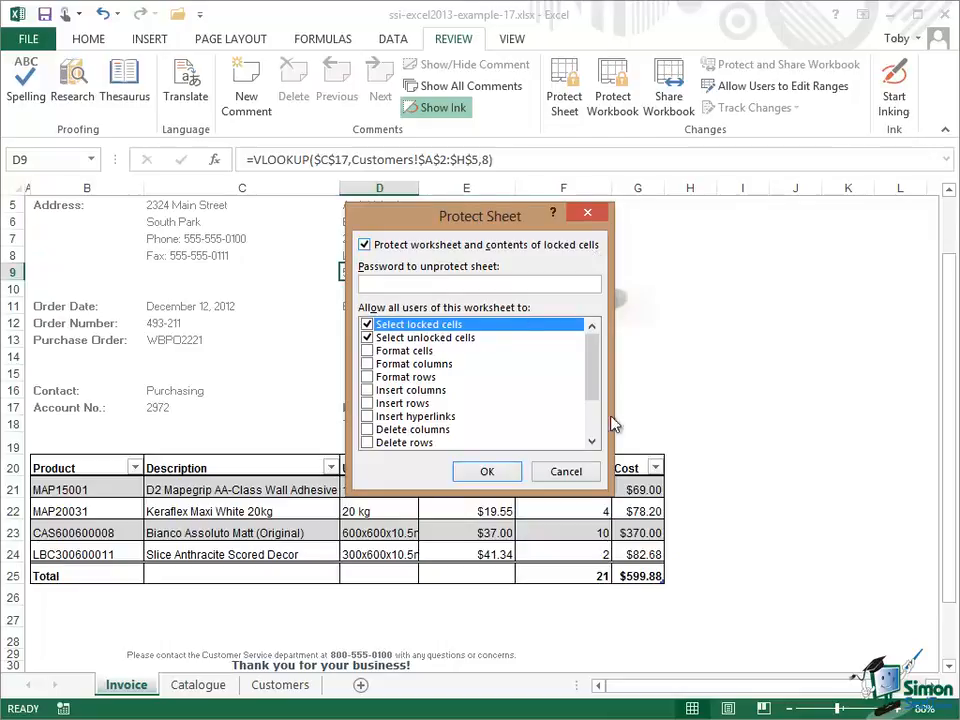
mouse_move(597, 375)
left_mouse_down()
mouse_move(596, 422)
mouse_move(600, 358)
left_mouse_up()
scroll(596, 357, "down", 2)
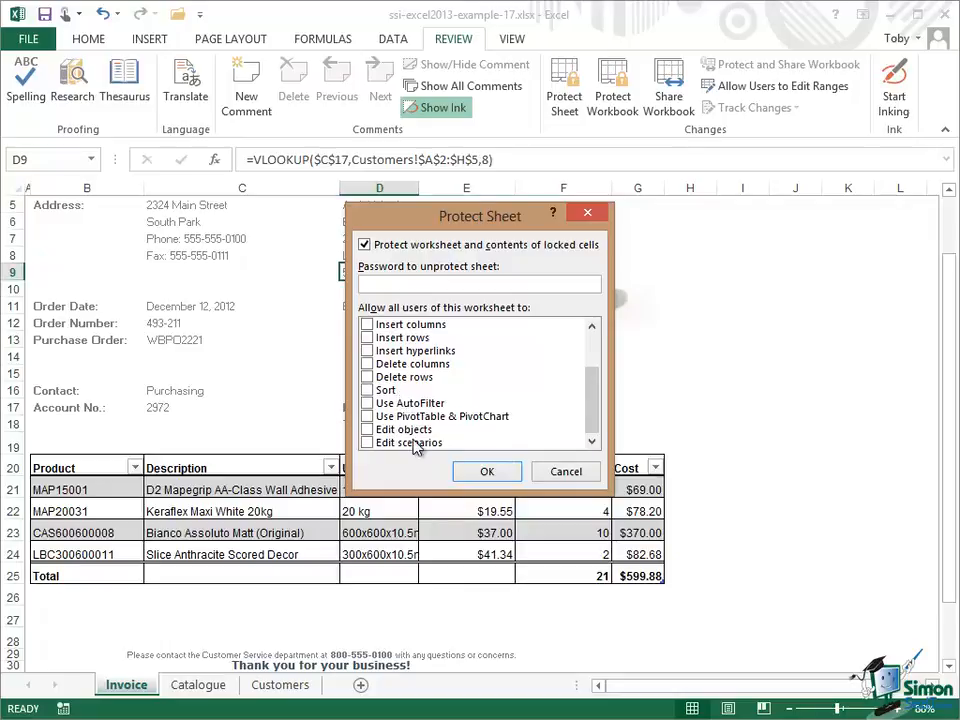
left_click_drag(596, 370, 593, 343)
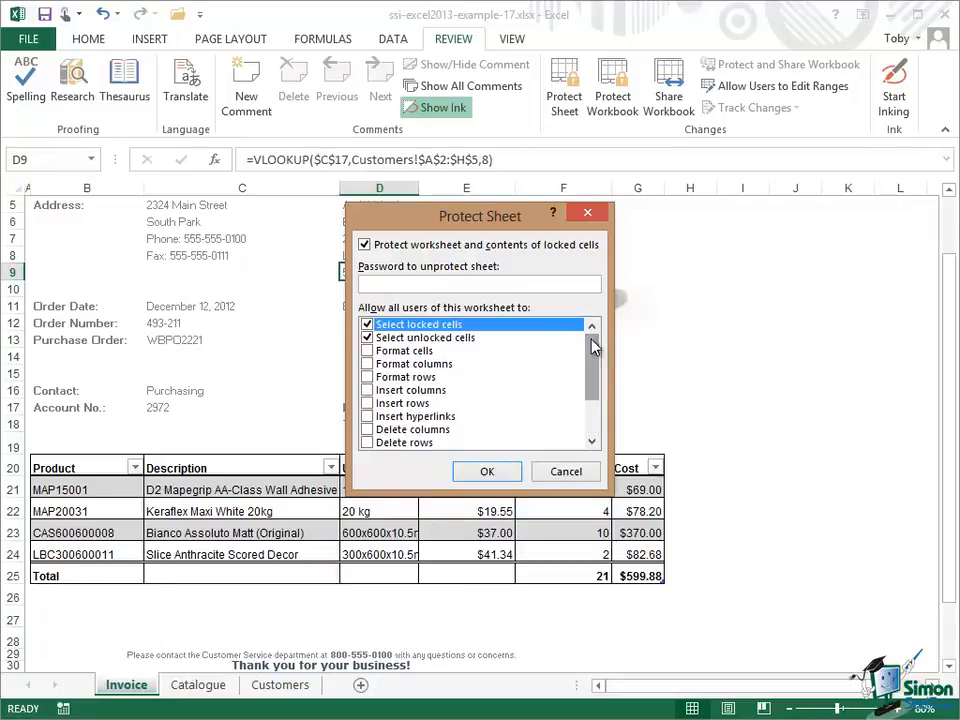
left_click(367, 326)
left_click(411, 340)
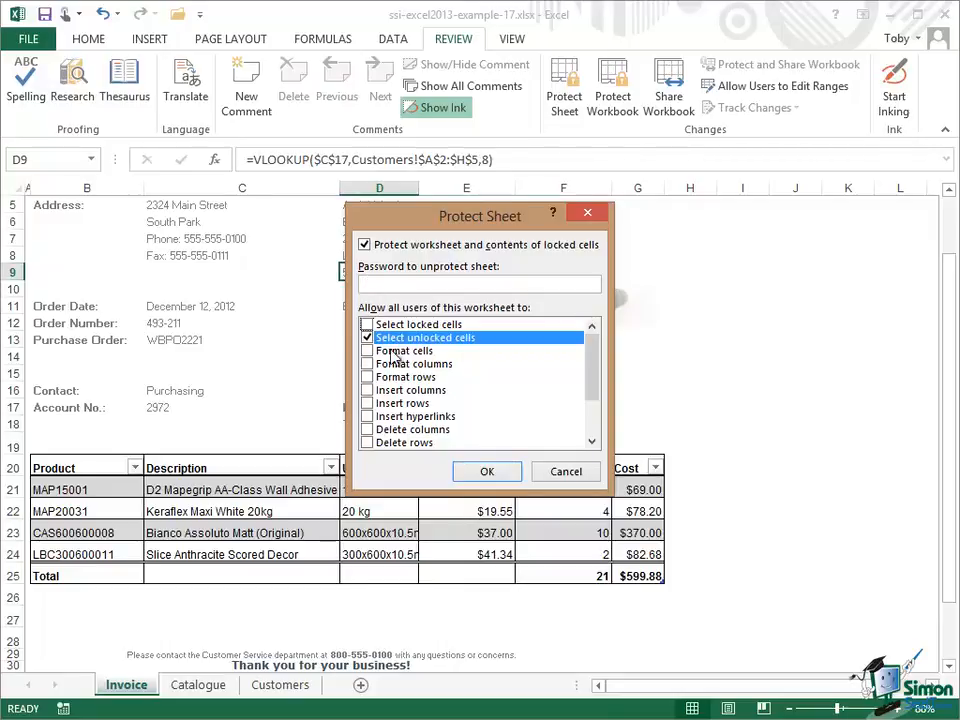
left_click(489, 476)
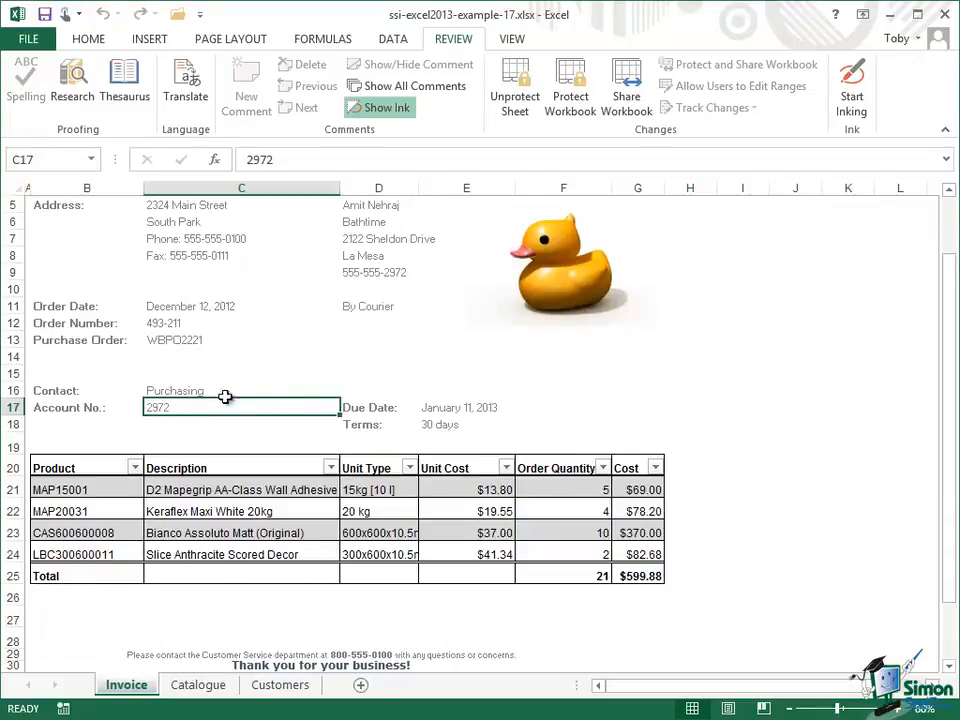
- Change the account number in cell C17 of the protected invoice to another customer's account number
left_click(272, 160)
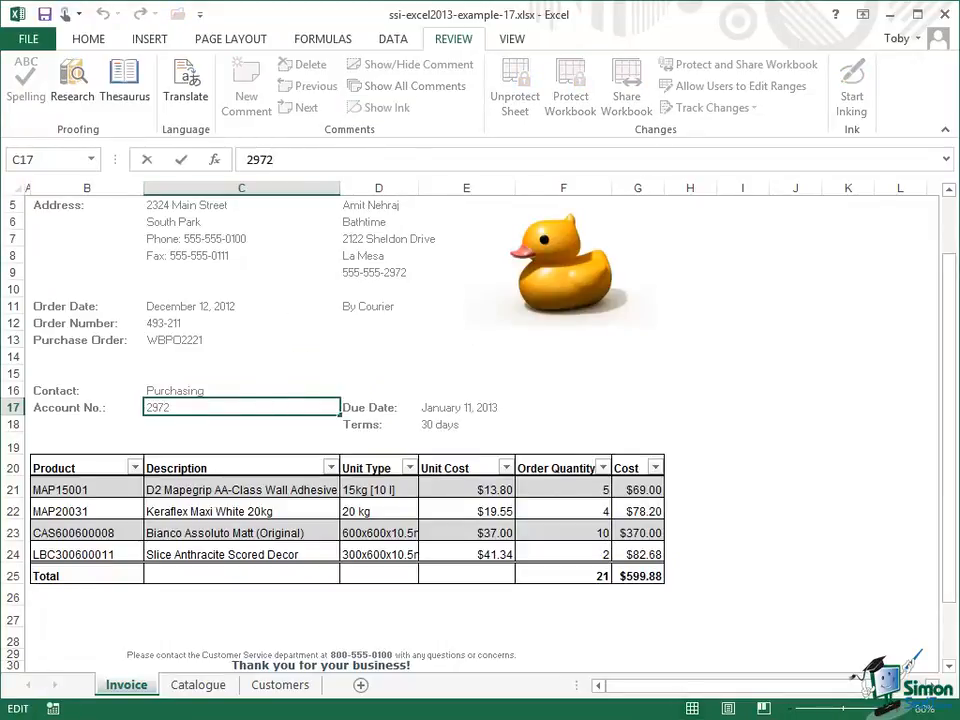
key("BackSpace")
type("3")
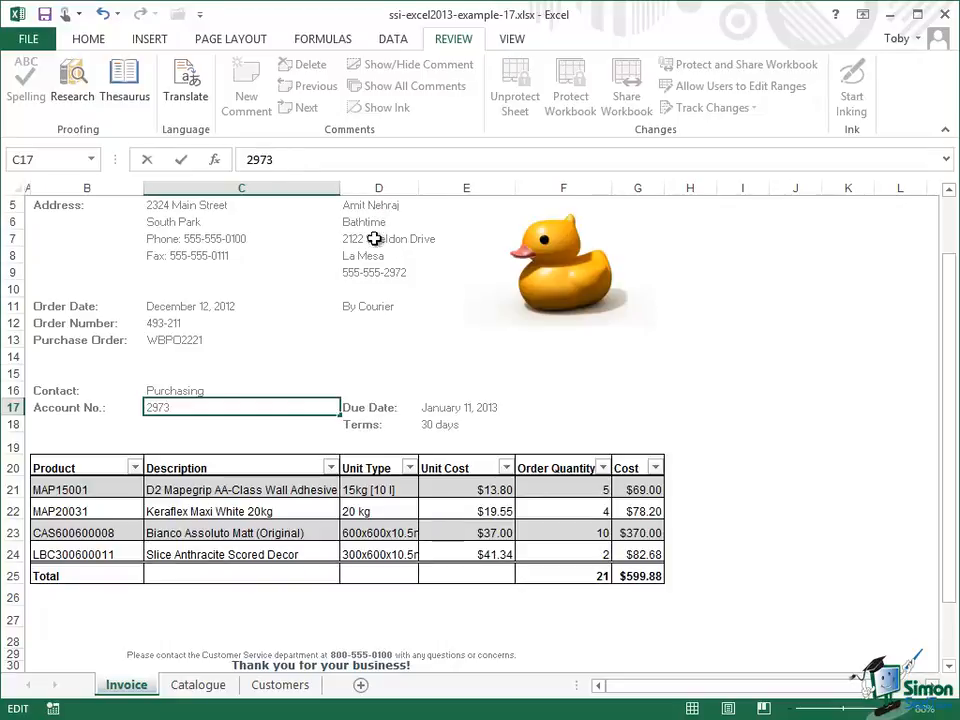
left_click(181, 162)
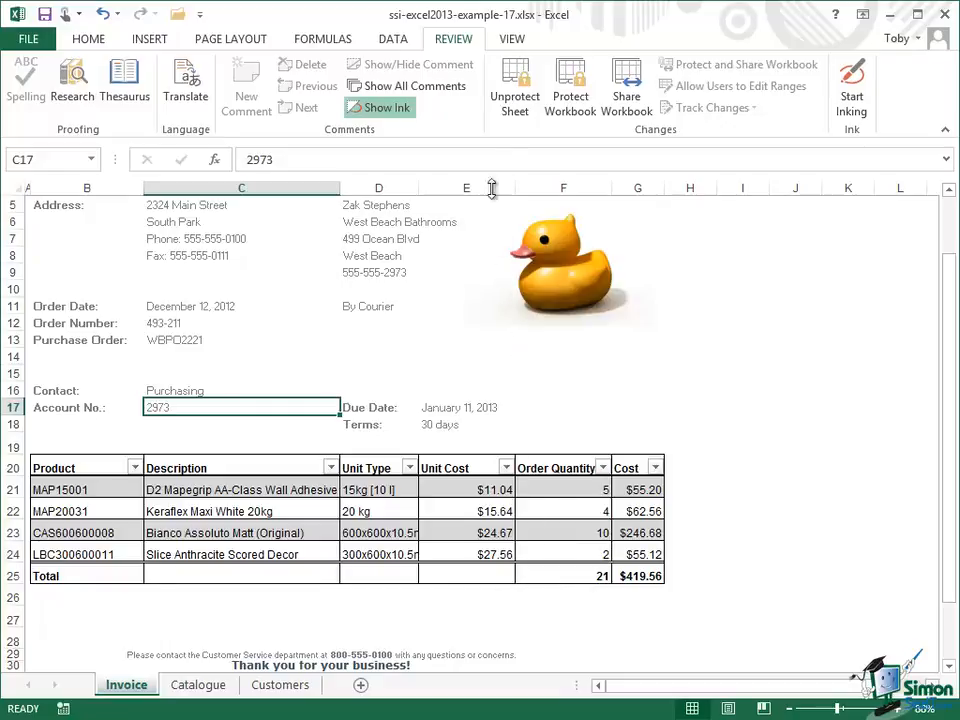
- Unprotect the Invoice sheet and go through its order date, delivery method, purchase order, contact and account number cells
left_click(516, 88)
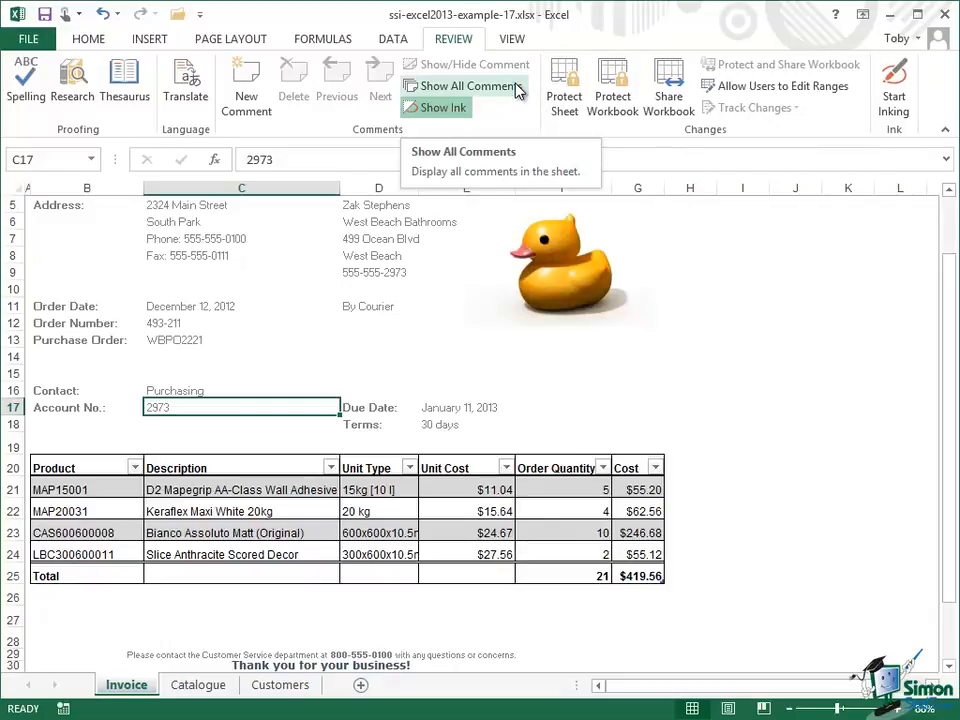
left_click(199, 313)
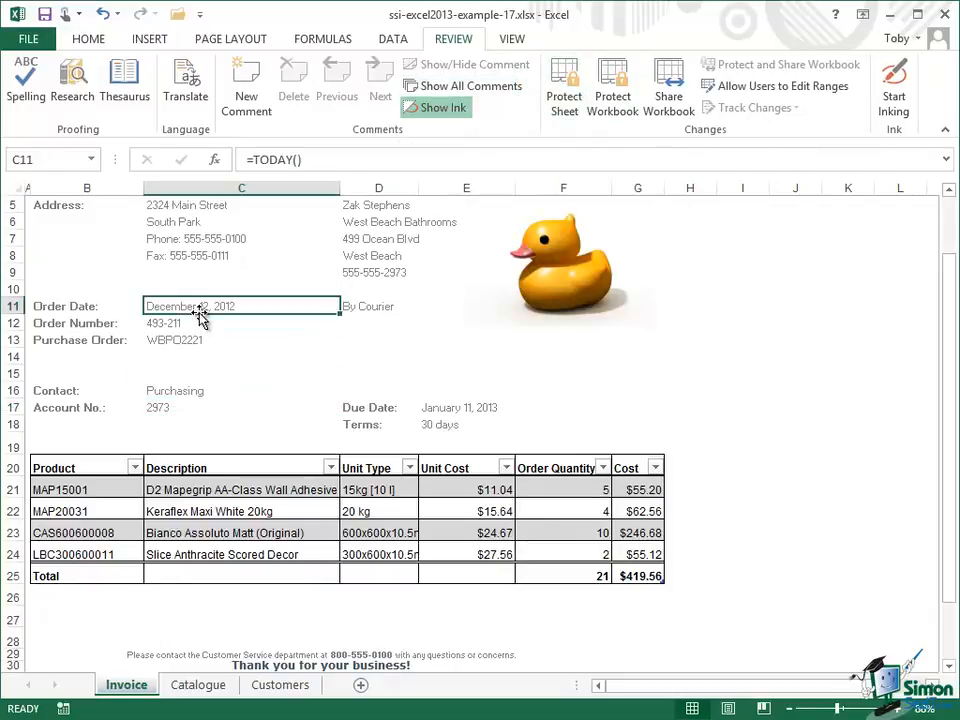
left_click(371, 312)
left_click(189, 340)
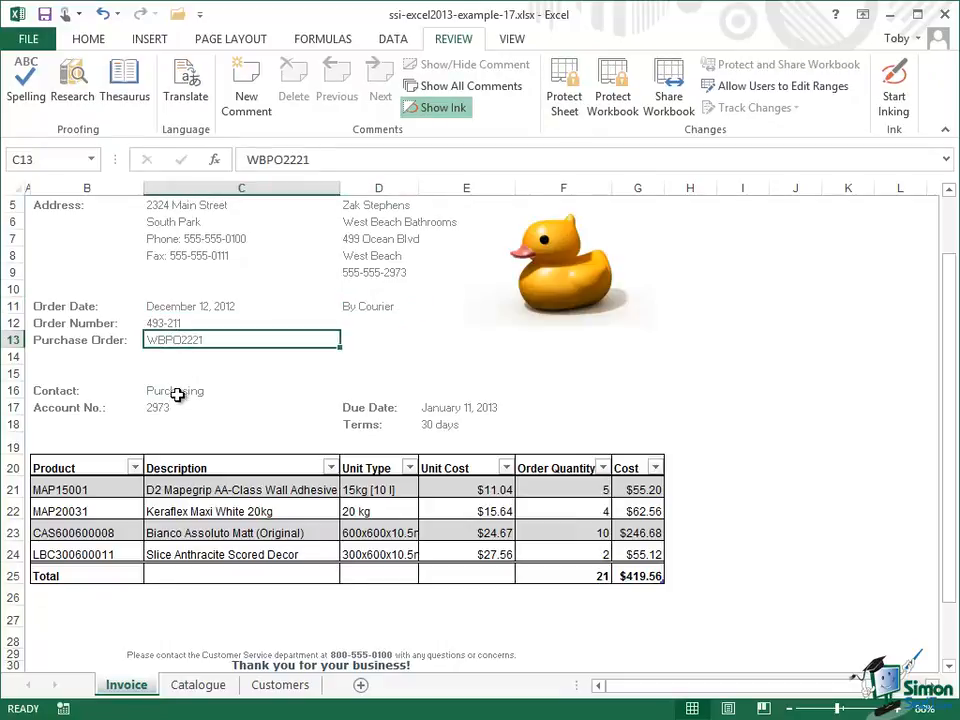
left_click(178, 392)
left_click(175, 408)
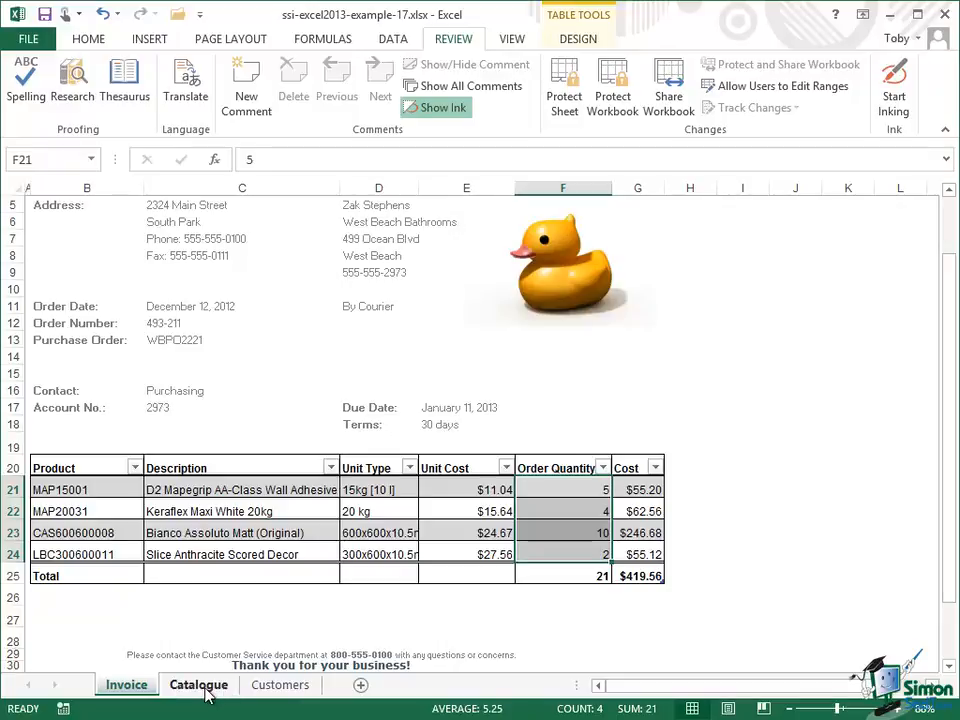
- View the Catalogue sheet and the Customers sheet
left_click(205, 688)
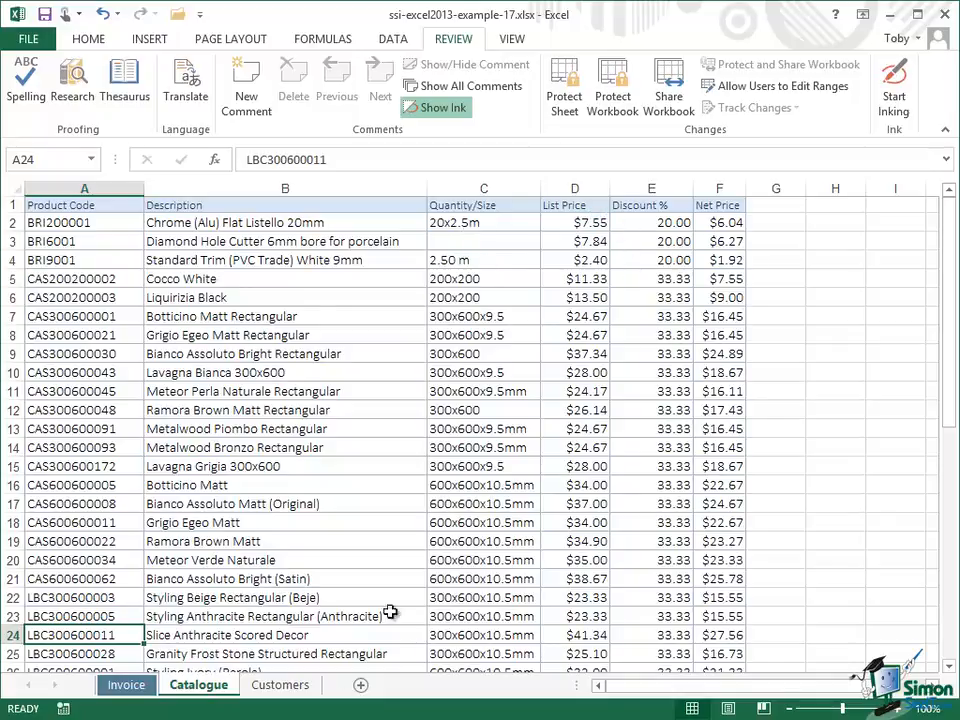
left_click(280, 686)
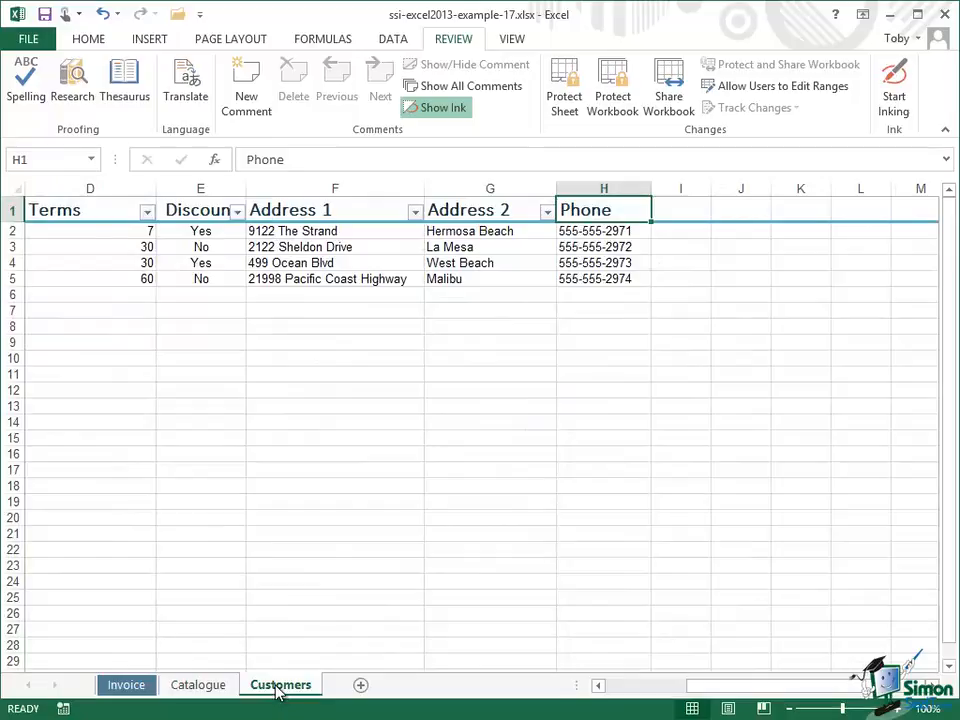